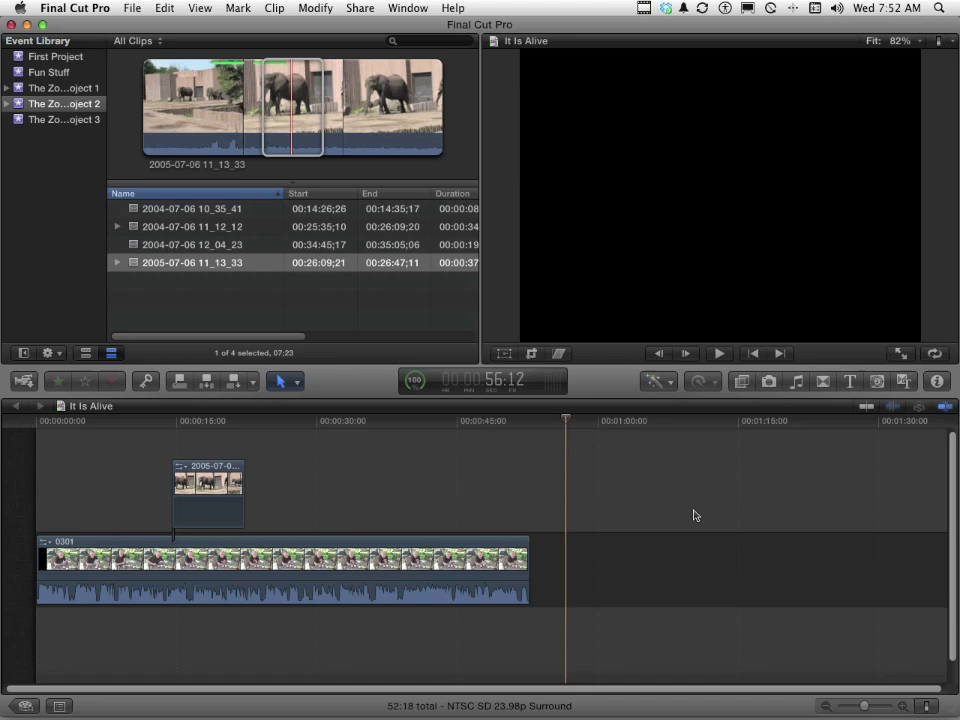
Step: Play the project from the start, then show the Solids generators and the Inspector
click(38, 421)
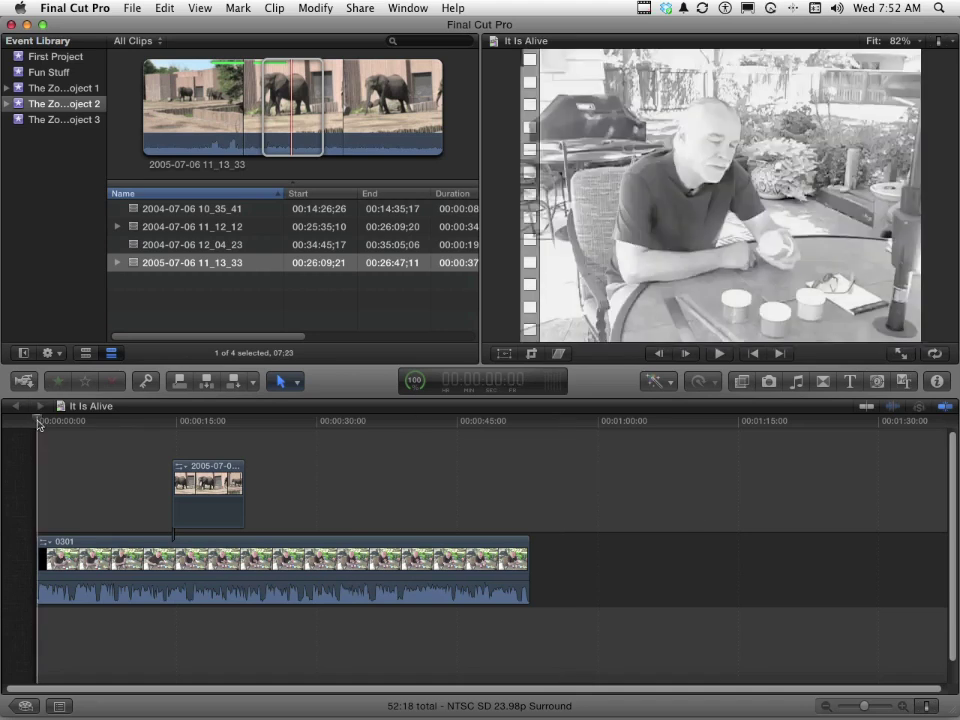
key(space)
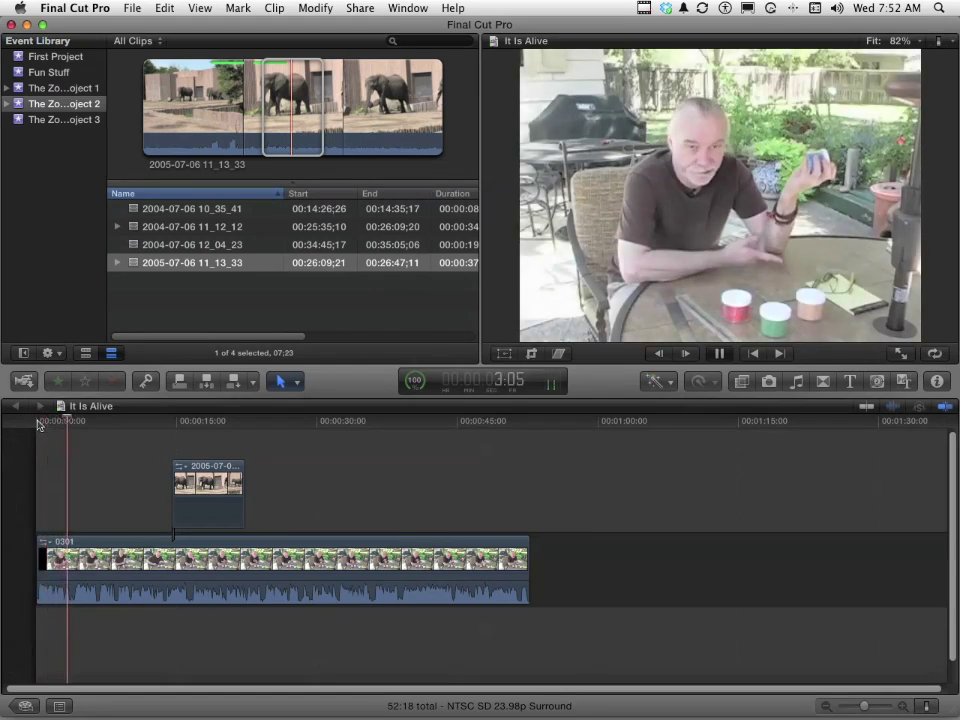
key(space)
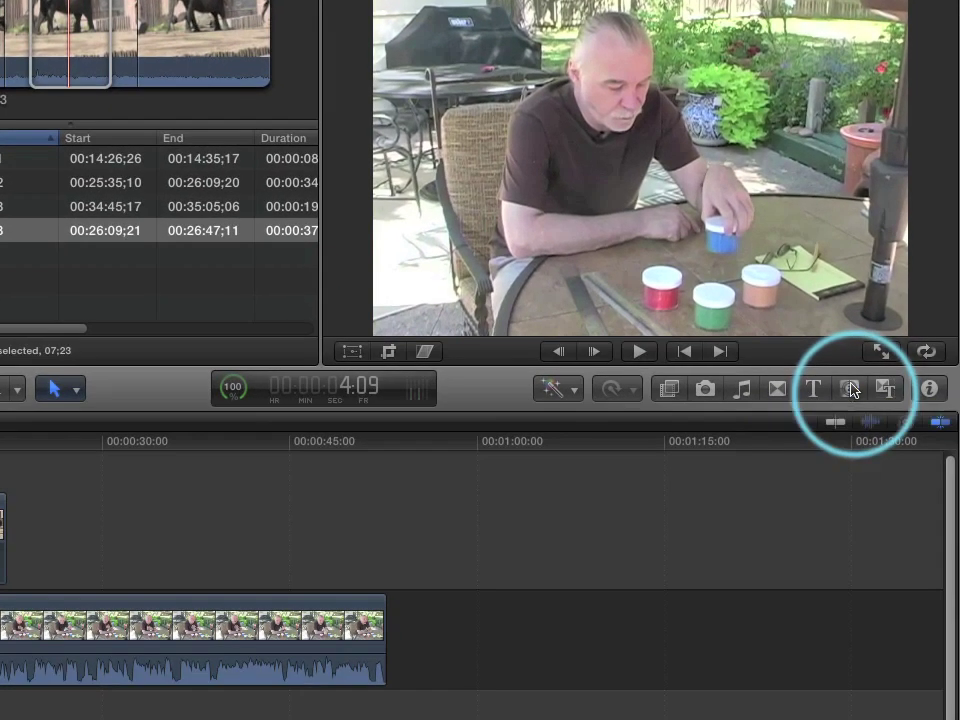
click(862, 386)
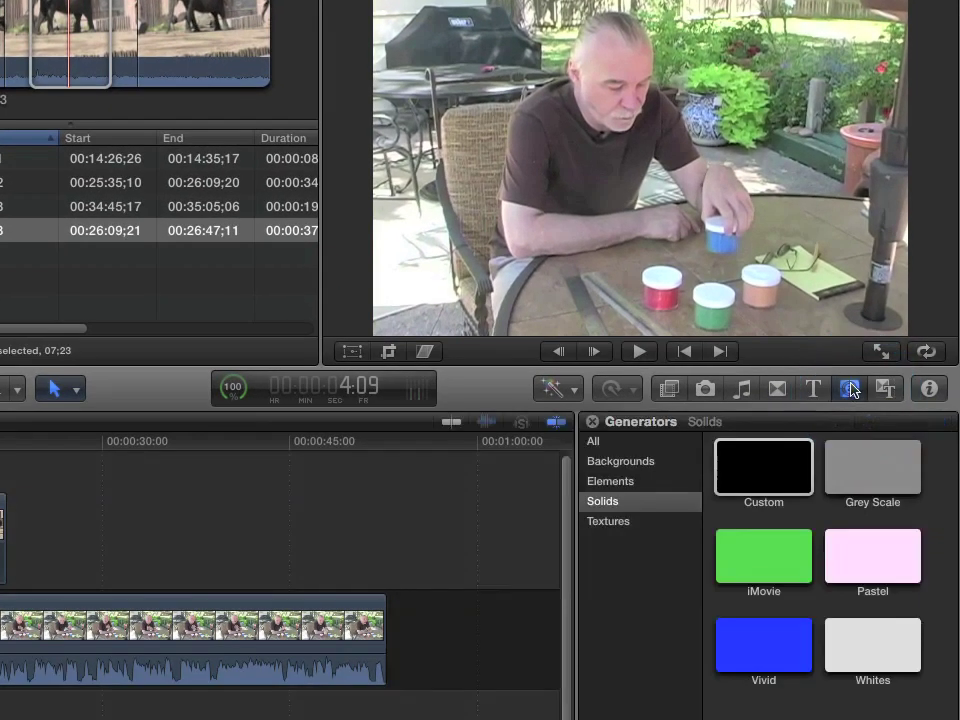
click(930, 391)
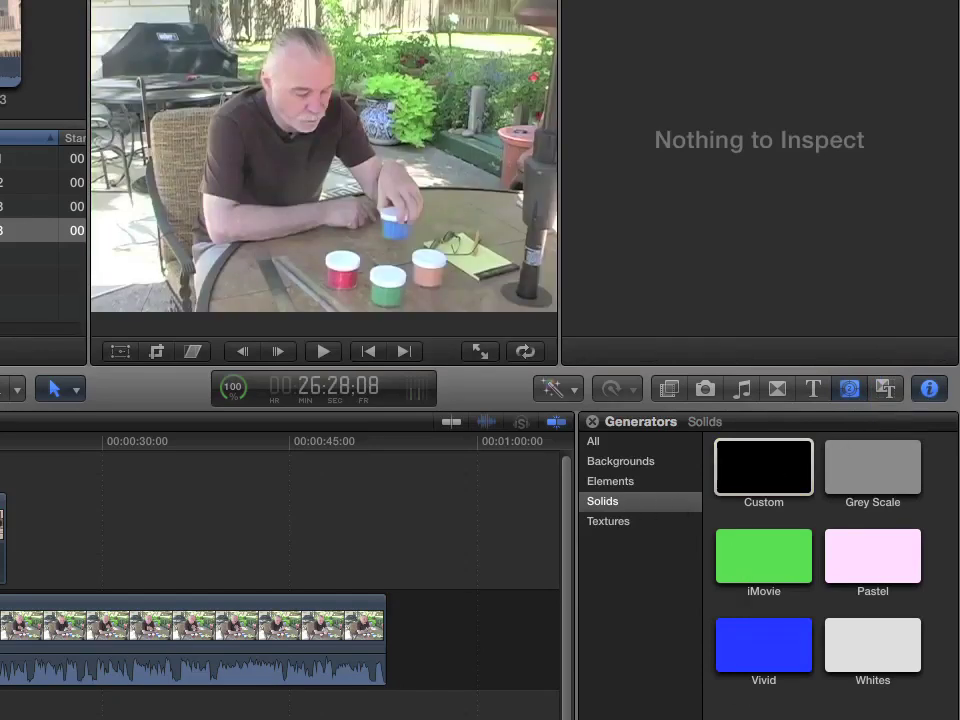
Step: Connect the Custom solid generator above the end of clip 0301 in the timeline
click(782, 482)
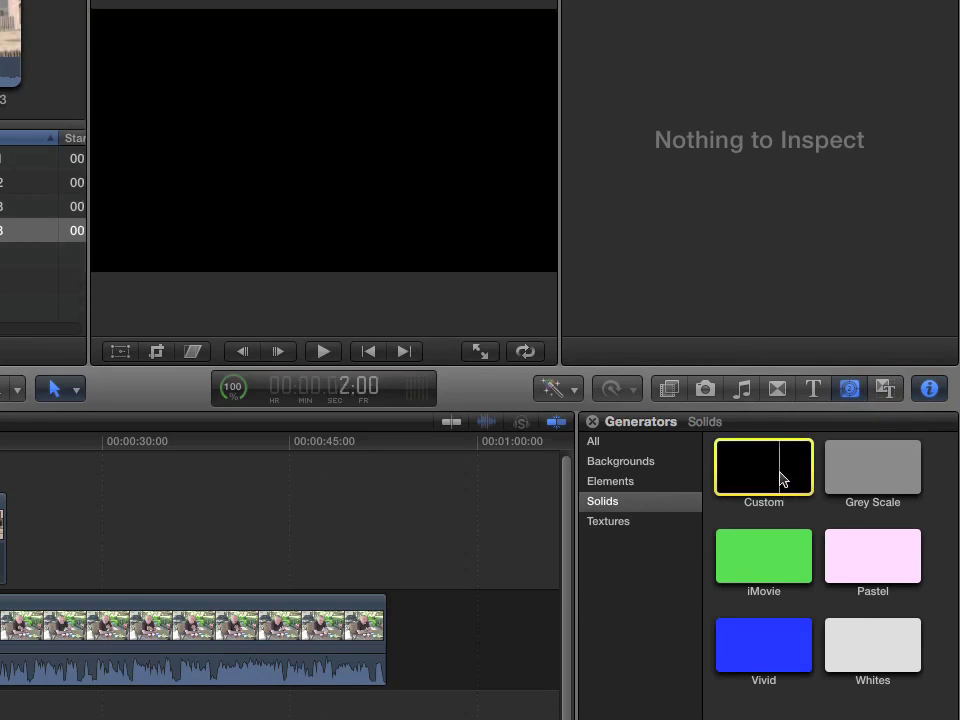
drag(782, 480, 259, 515)
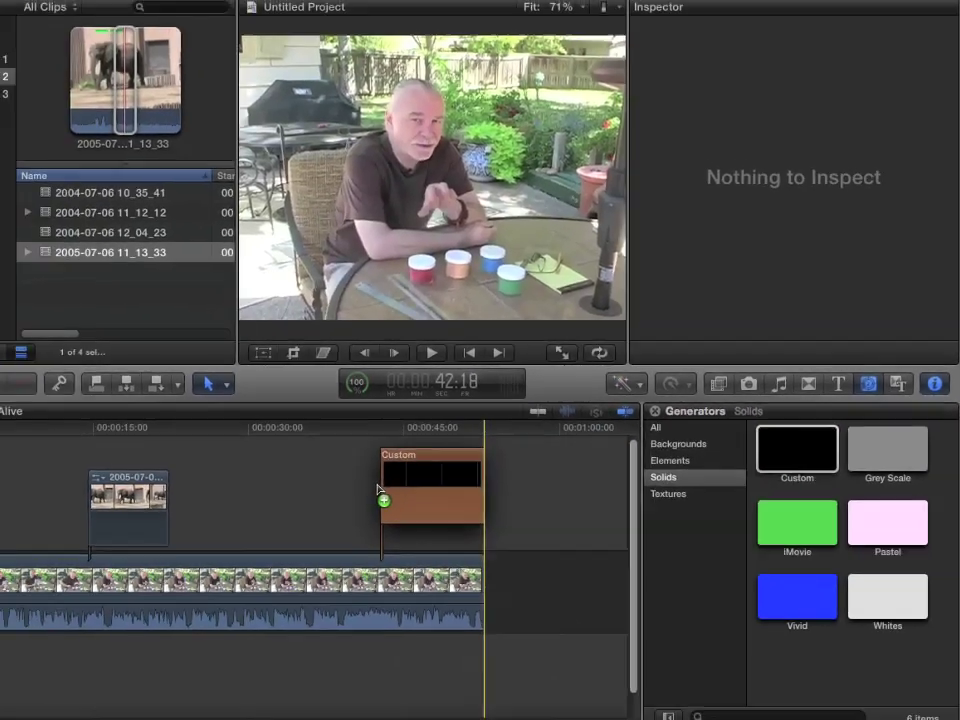
drag(378, 488, 377, 502)
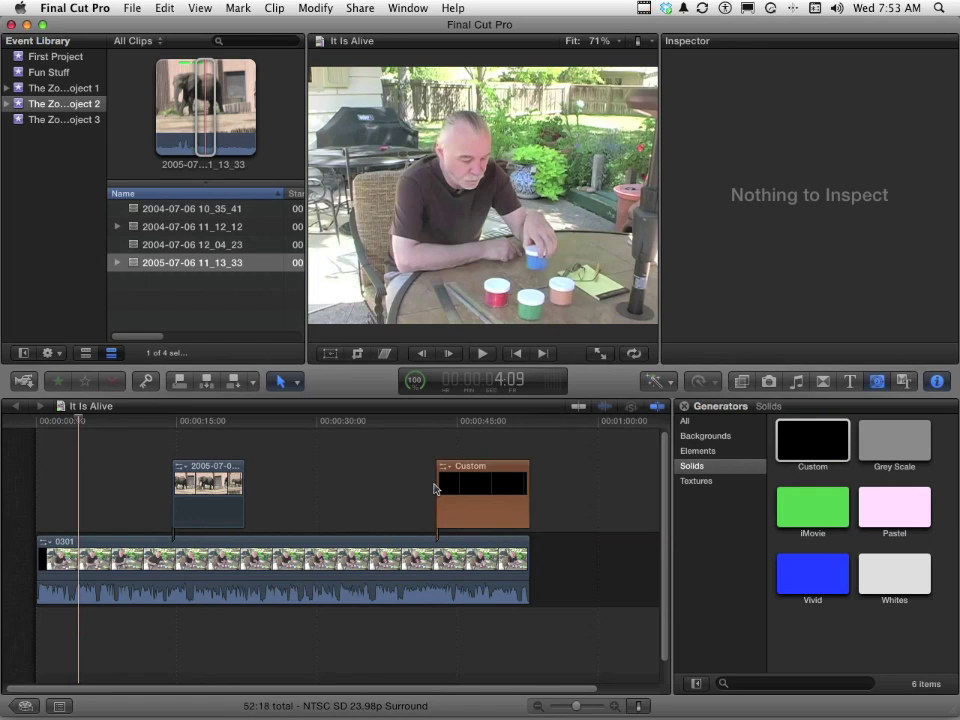
Step: Change the Custom solid's duration to 200 and slide it to end with clip 0301
right_click(463, 503)
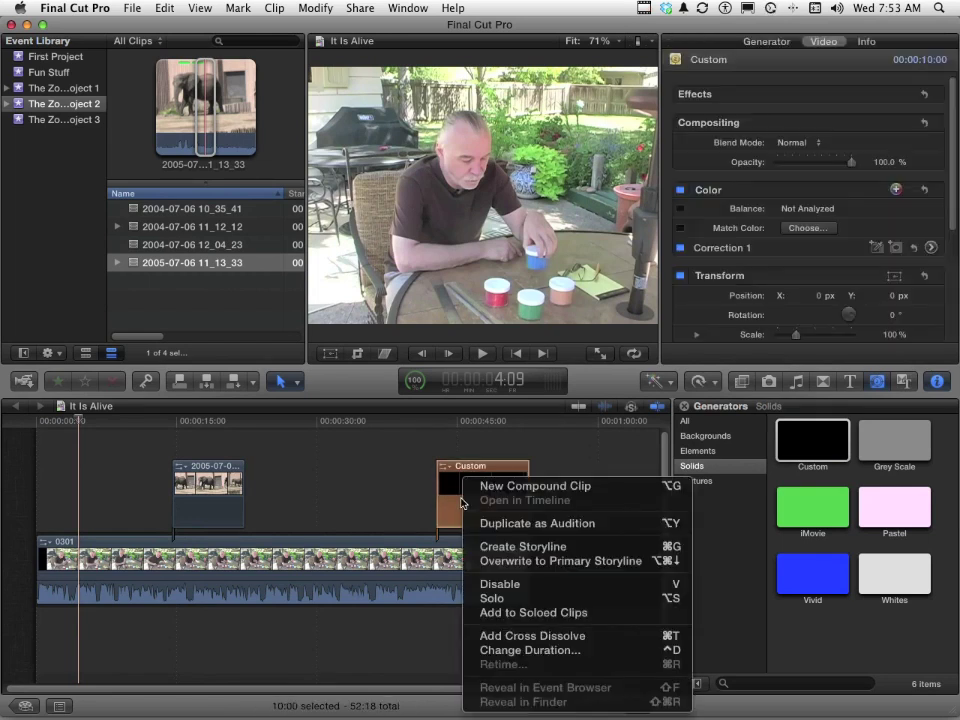
click(503, 650)
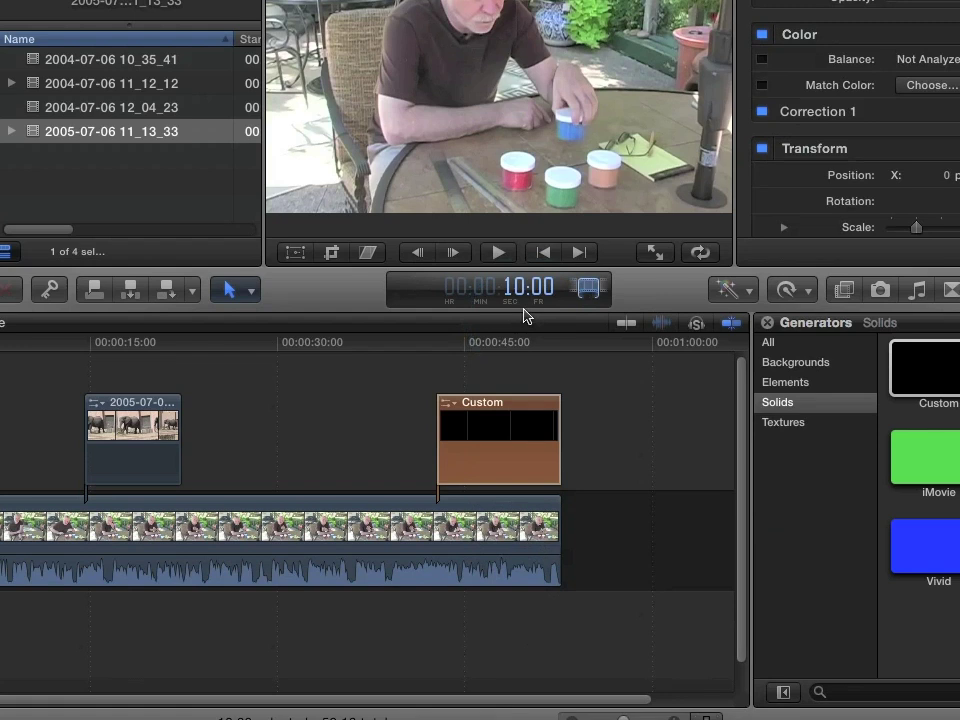
text(200)
key(Return)
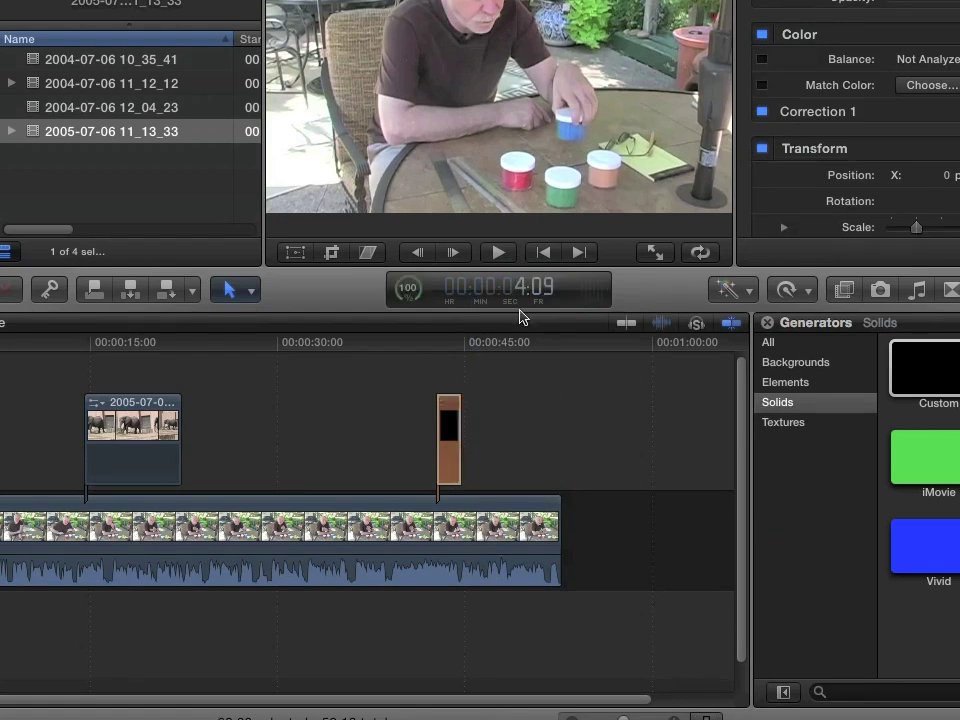
drag(450, 449, 548, 449)
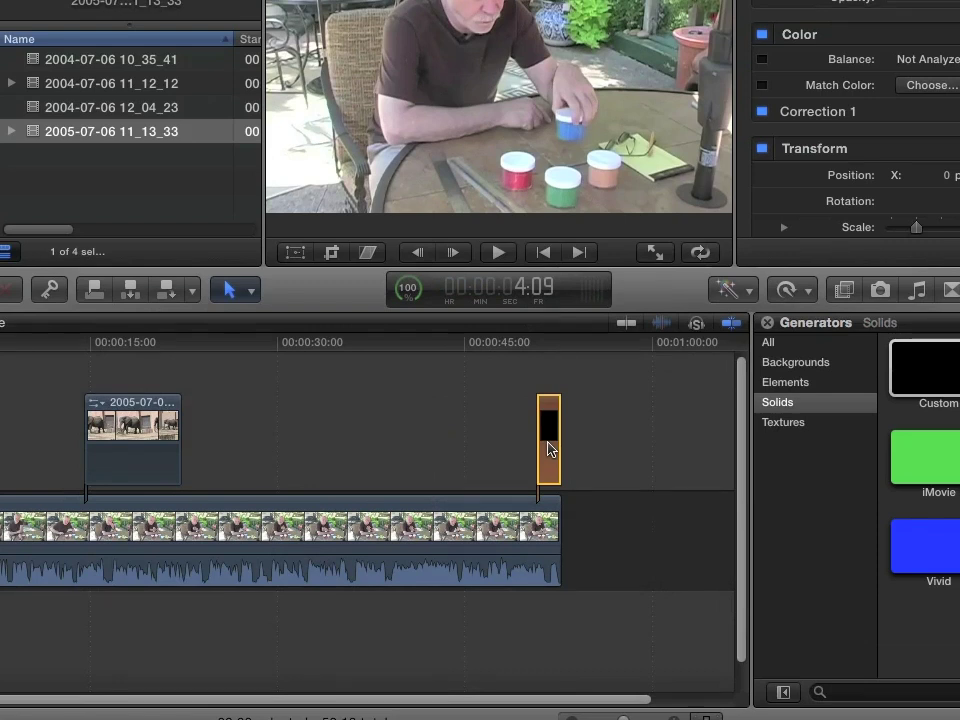
click(504, 347)
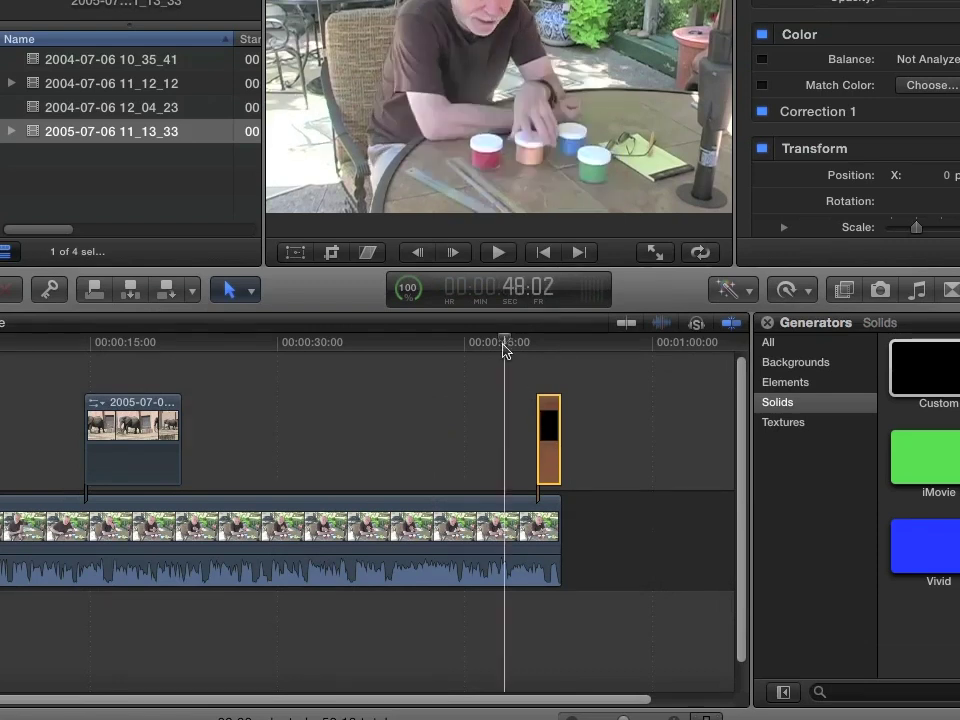
key(space)
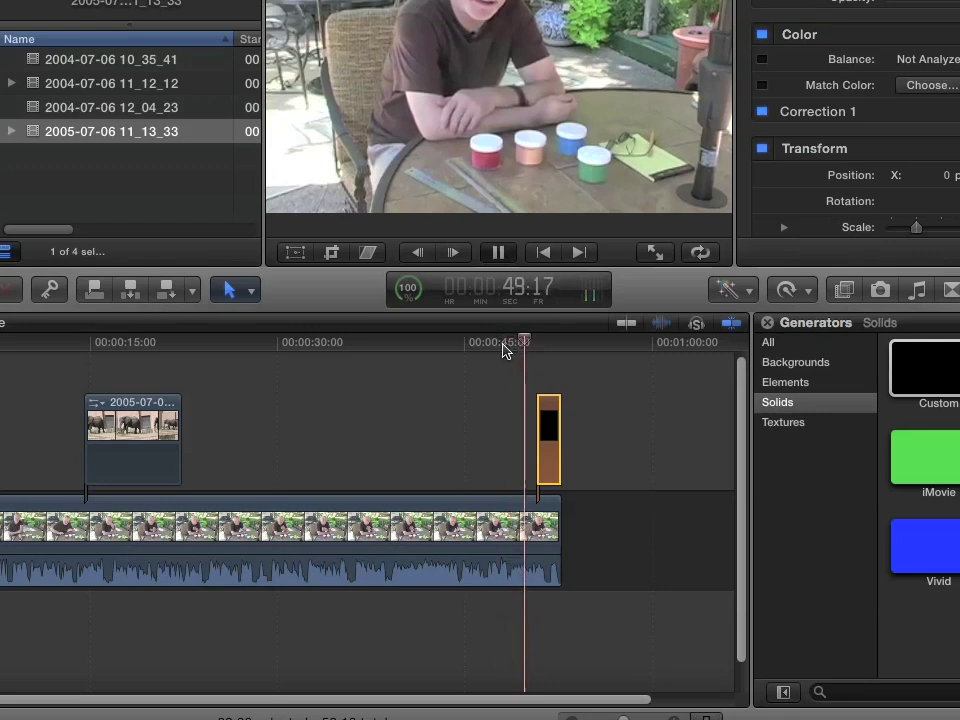
key(space)
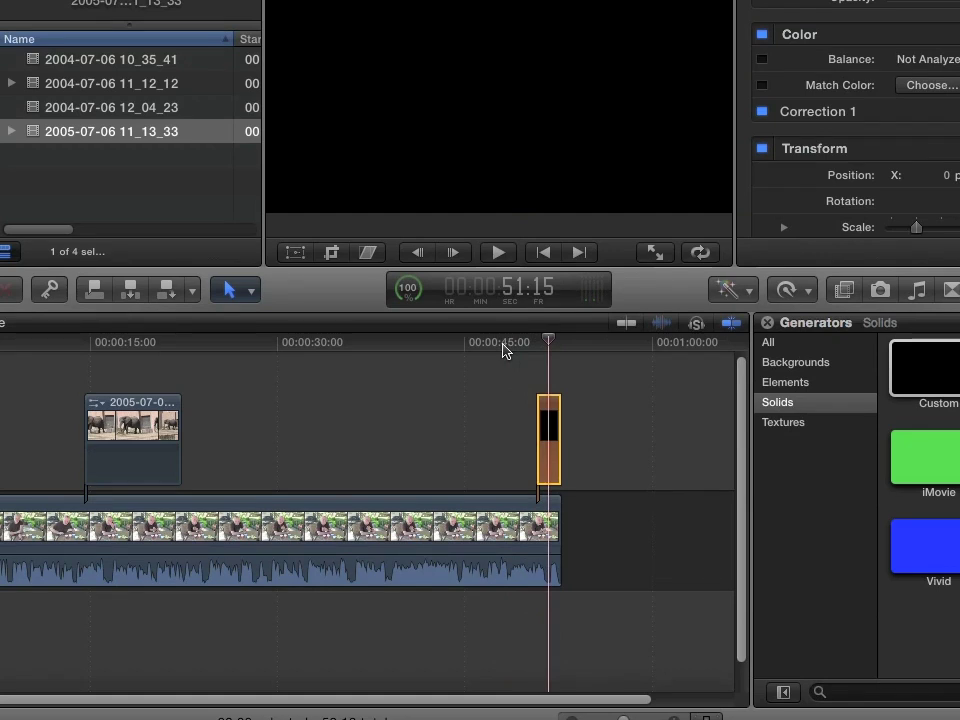
drag(548, 339, 516, 381)
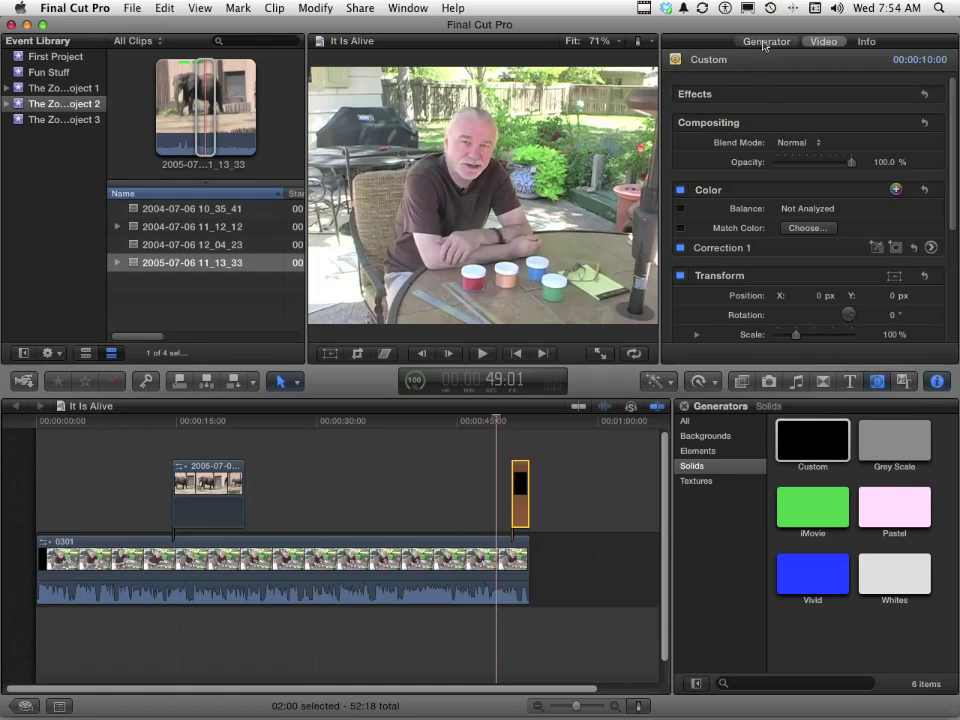
Step: Set the Custom solid's colour to a light green sampled from the garden footage
click(766, 42)
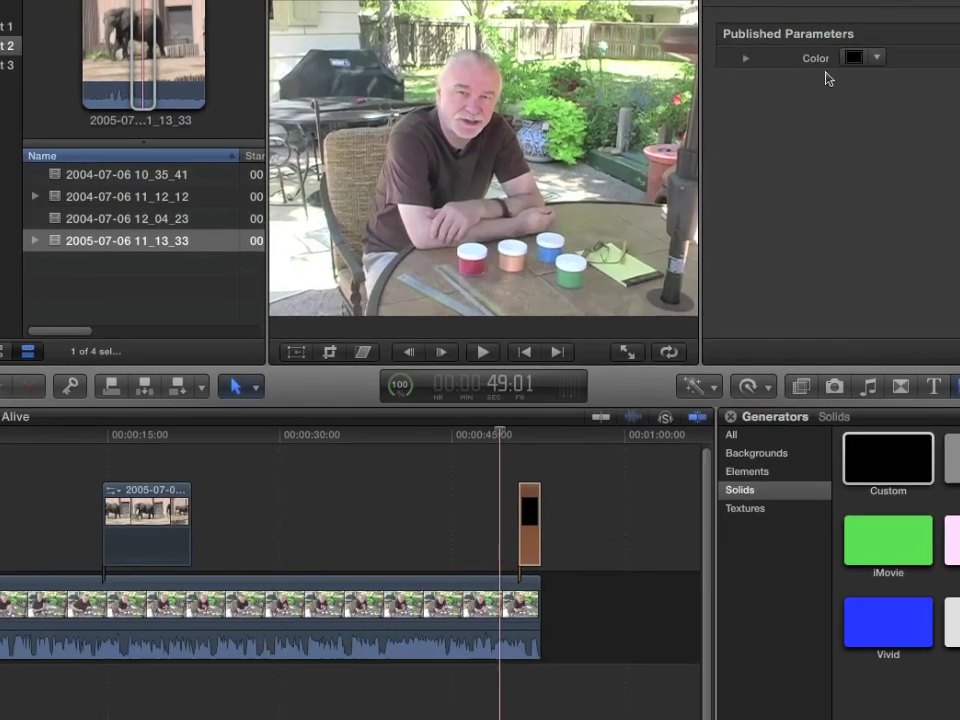
click(765, 129)
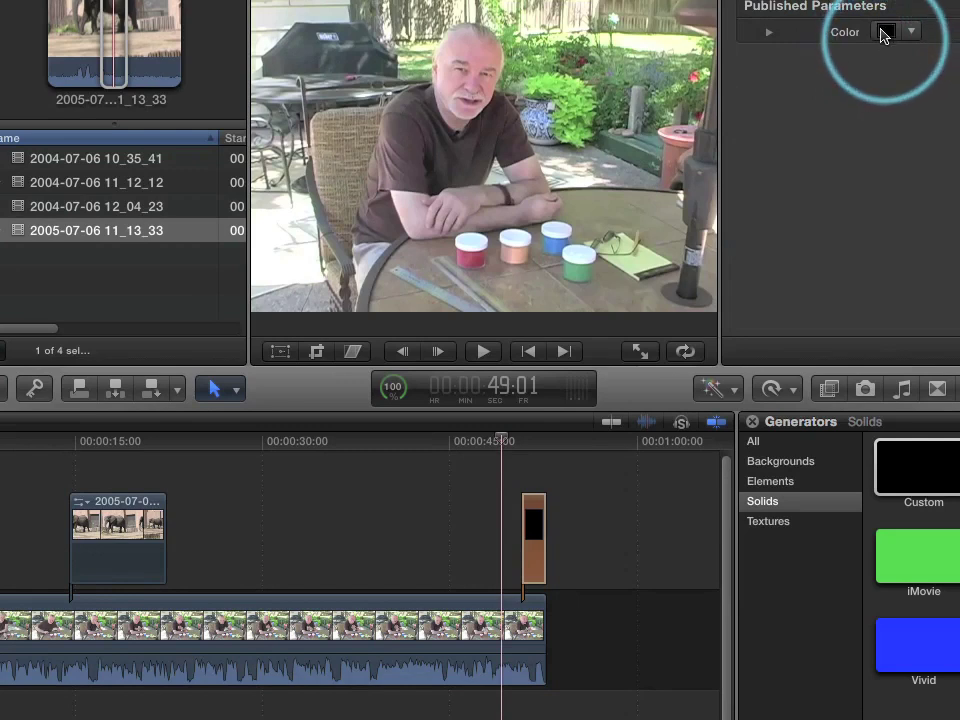
click(884, 34)
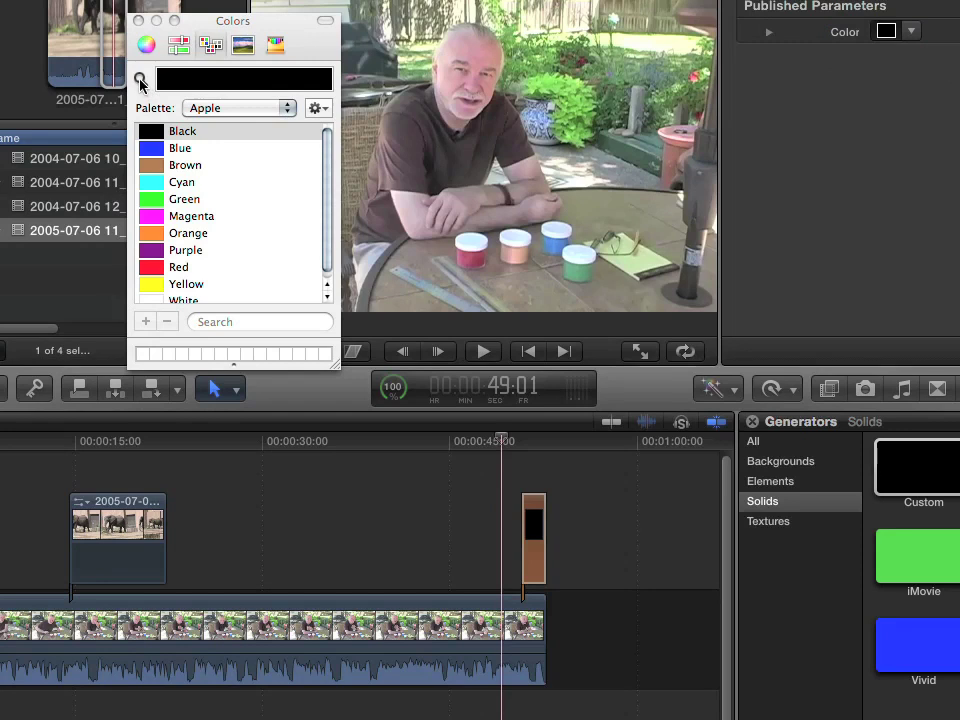
click(140, 82)
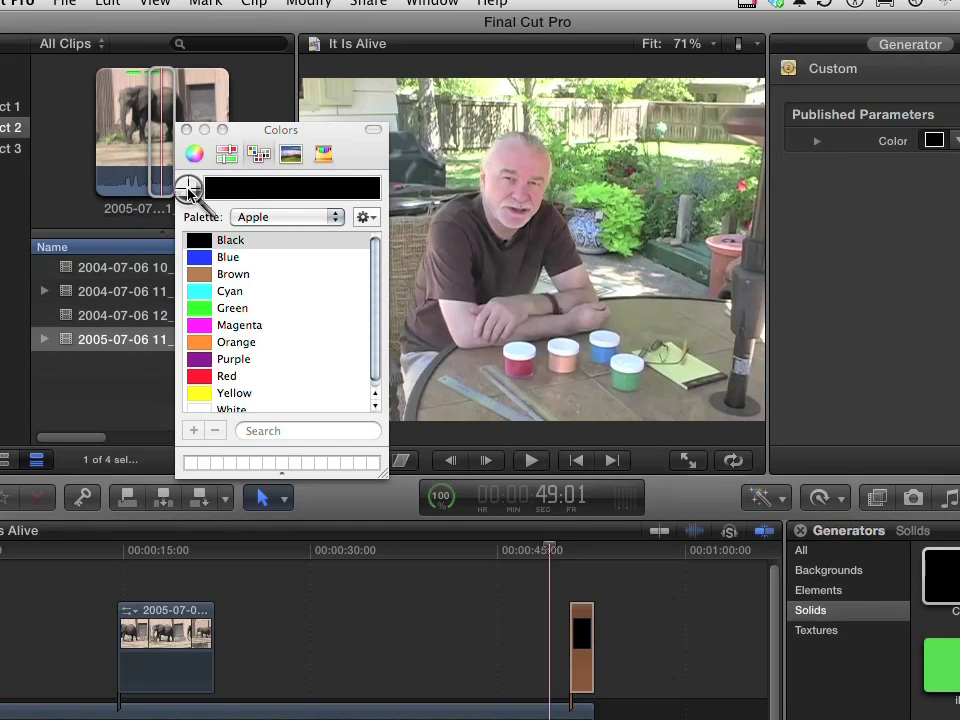
click(621, 200)
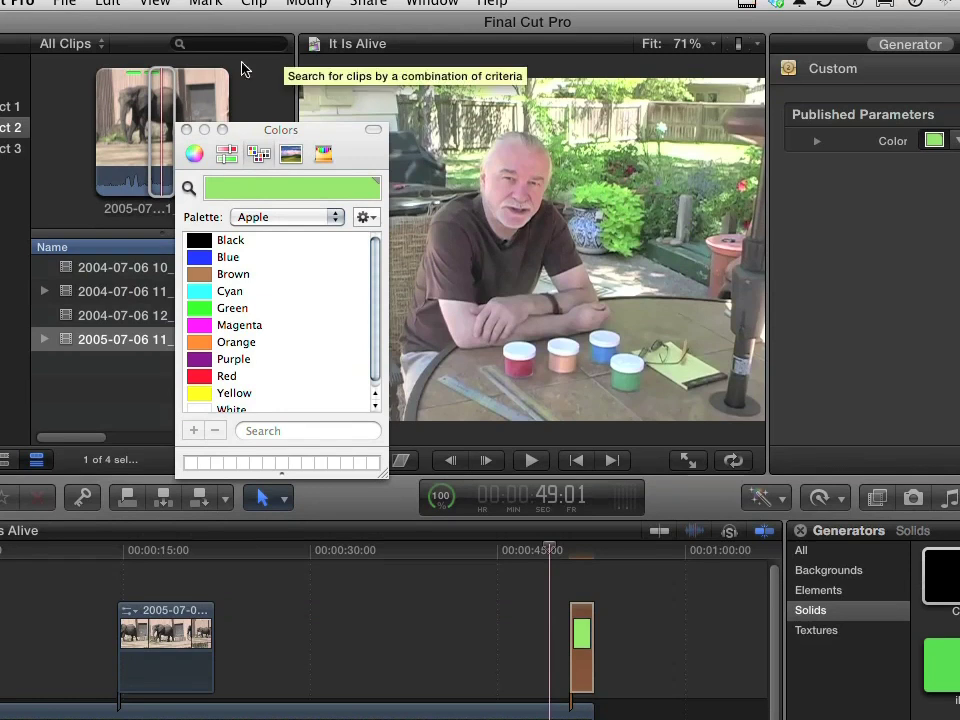
click(186, 130)
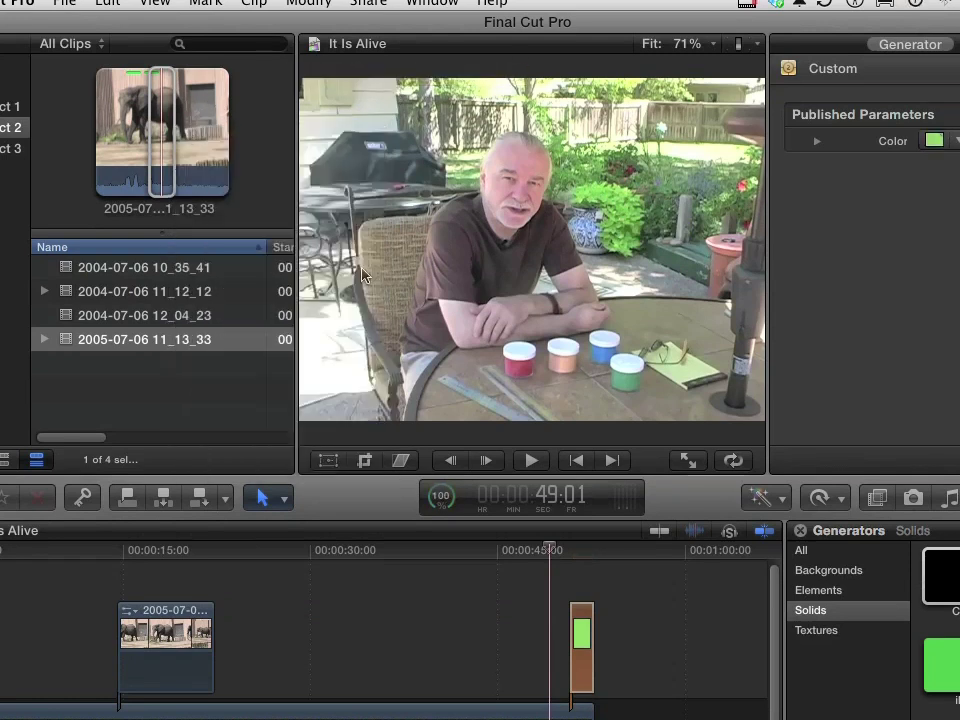
Step: Park the playhead on the green solid and show its Video settings with Opacity at 100%
drag(549, 553, 569, 553)
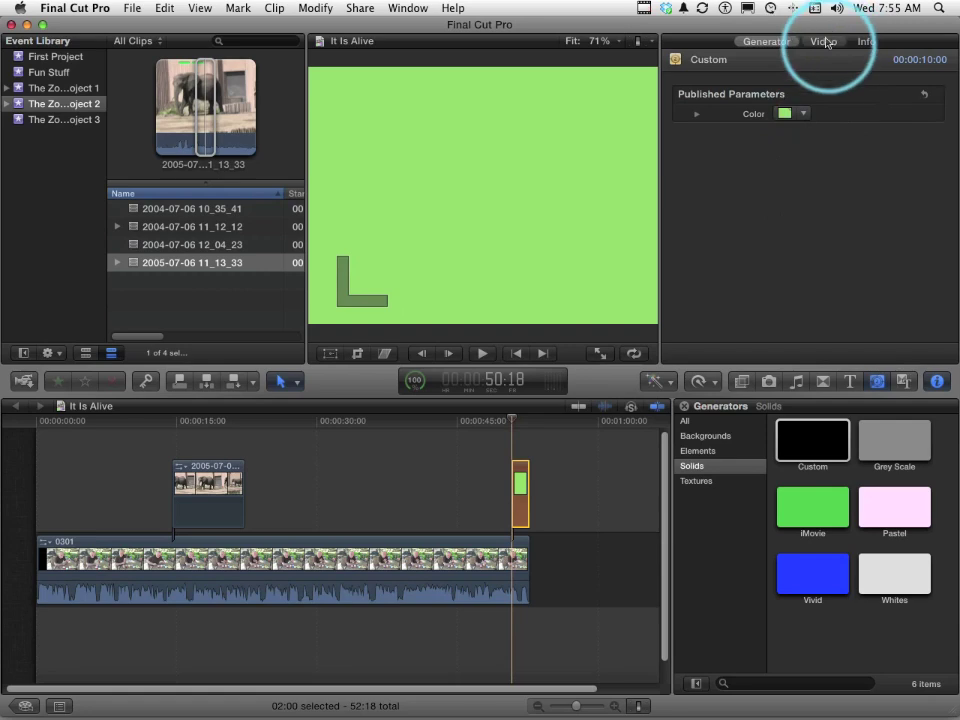
click(824, 43)
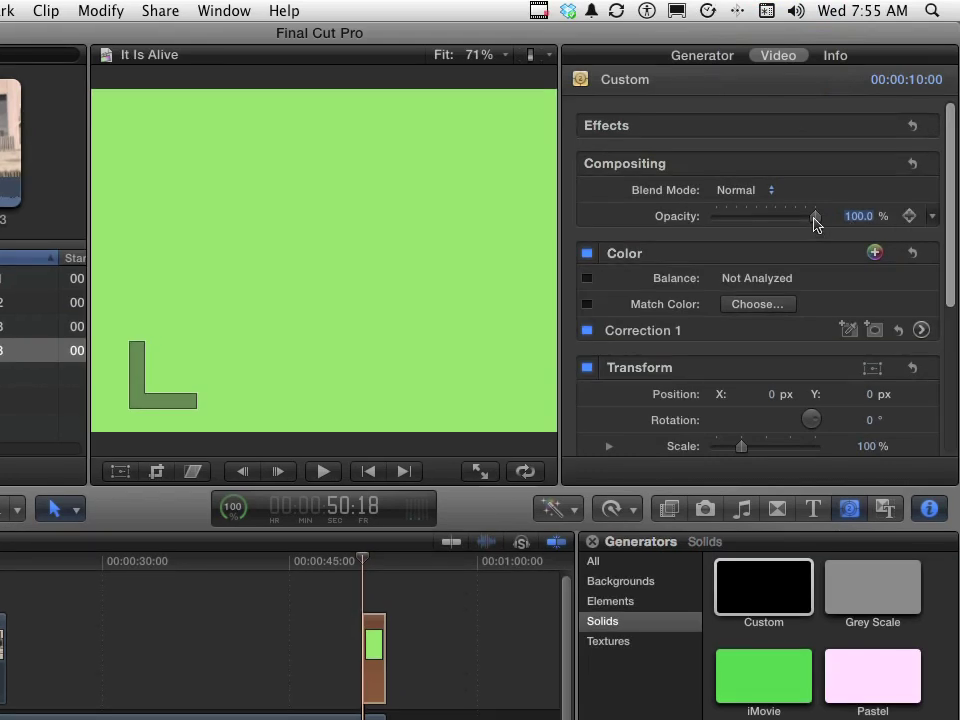
Step: Keyframe the green solid's opacity from 0% at its start to 100% at its end
drag(836, 188, 701, 223)
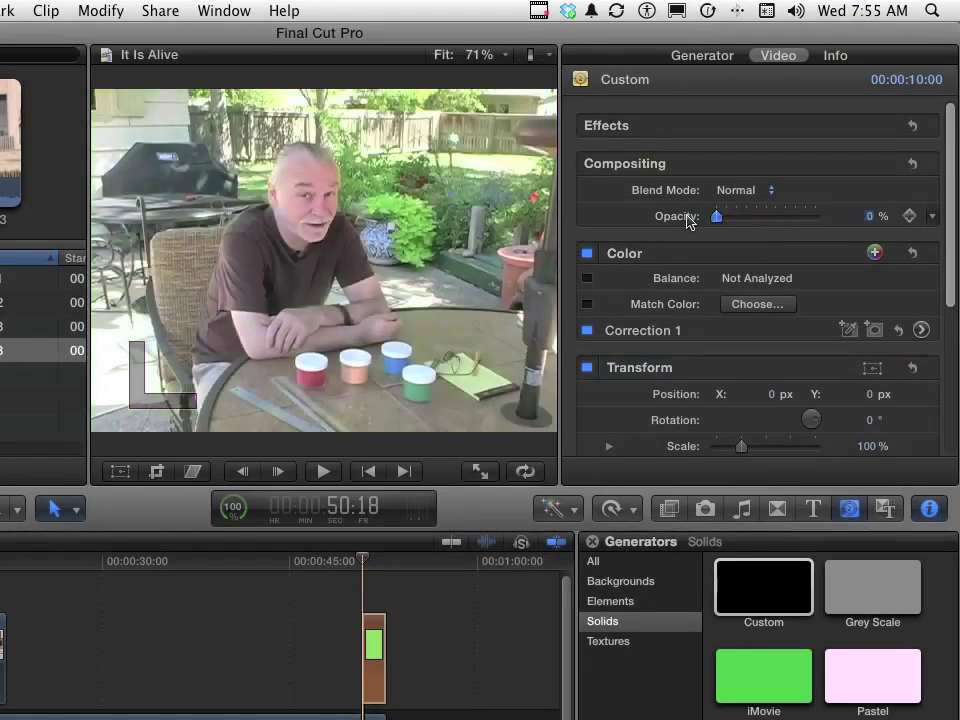
click(909, 216)
drag(362, 565, 382, 565)
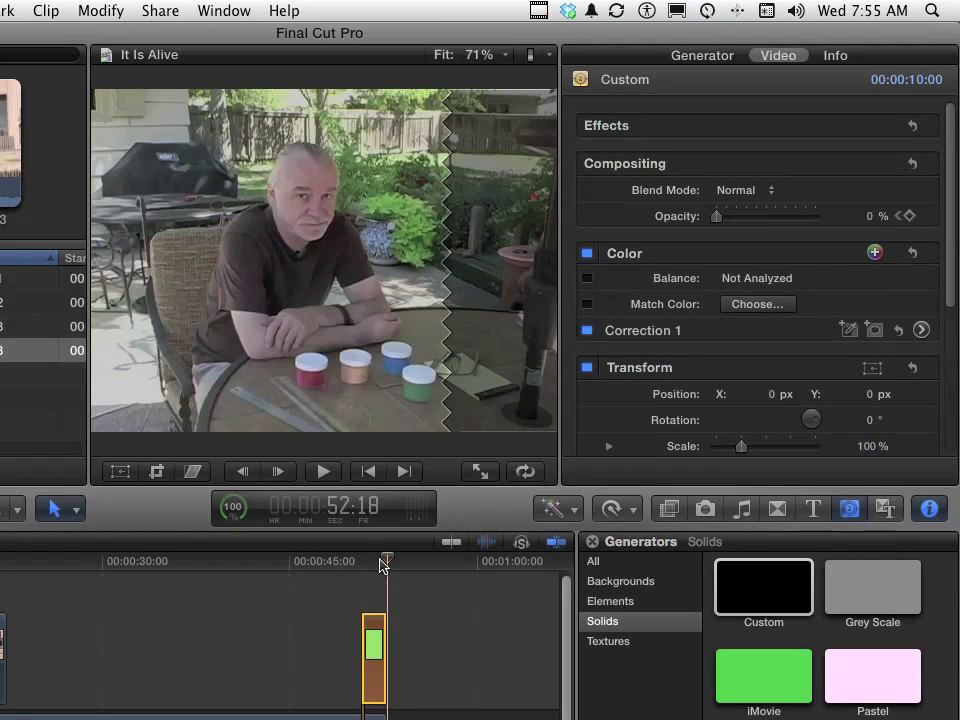
click(908, 215)
drag(719, 217, 838, 226)
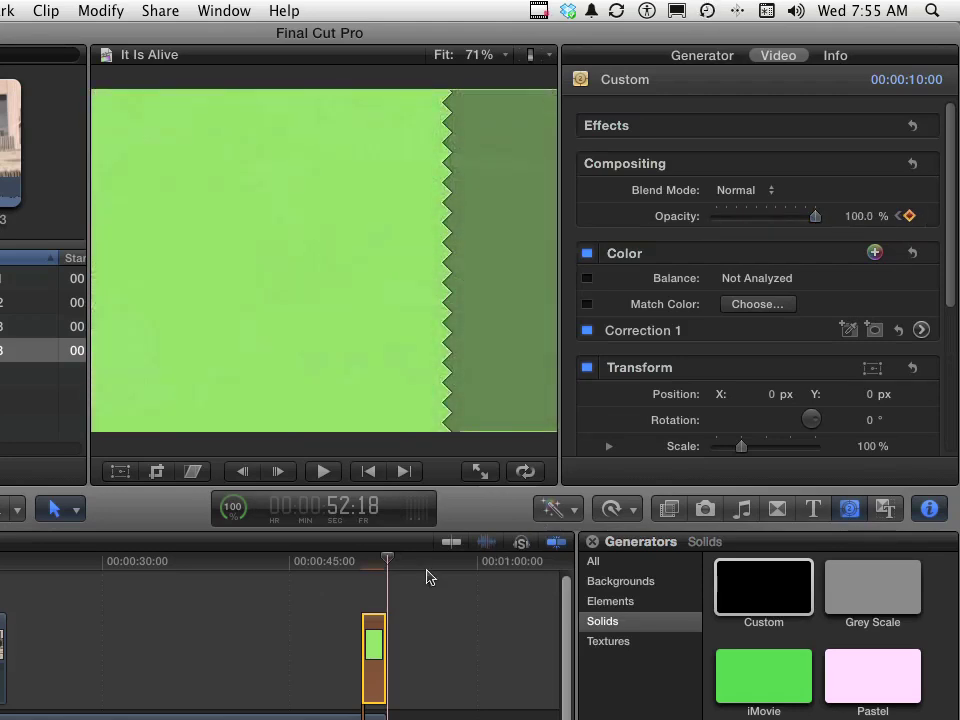
click(295, 565)
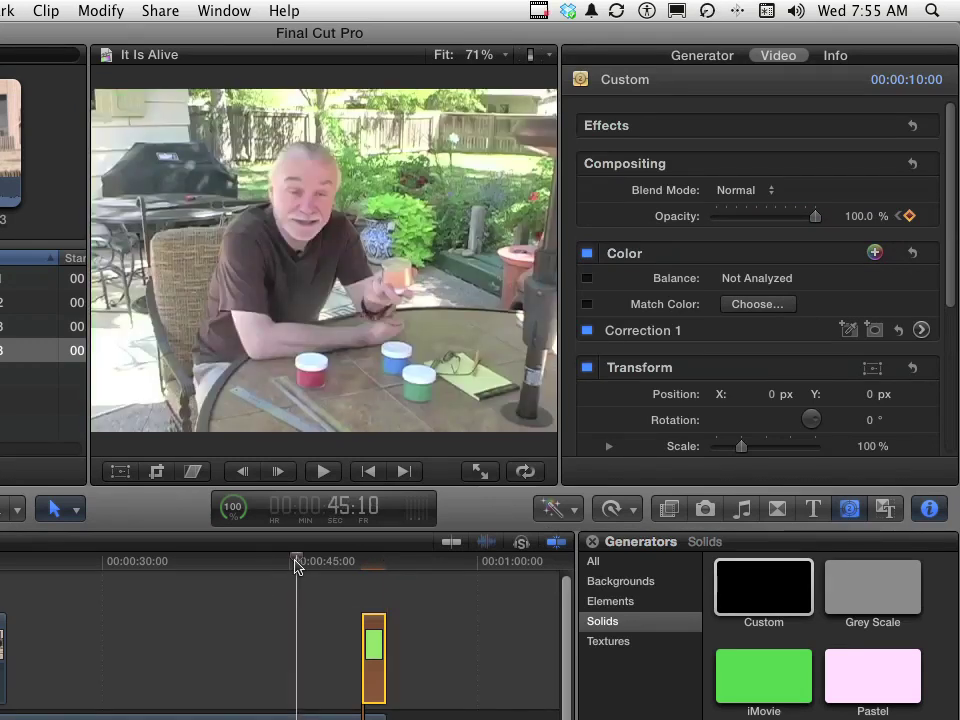
key(space)
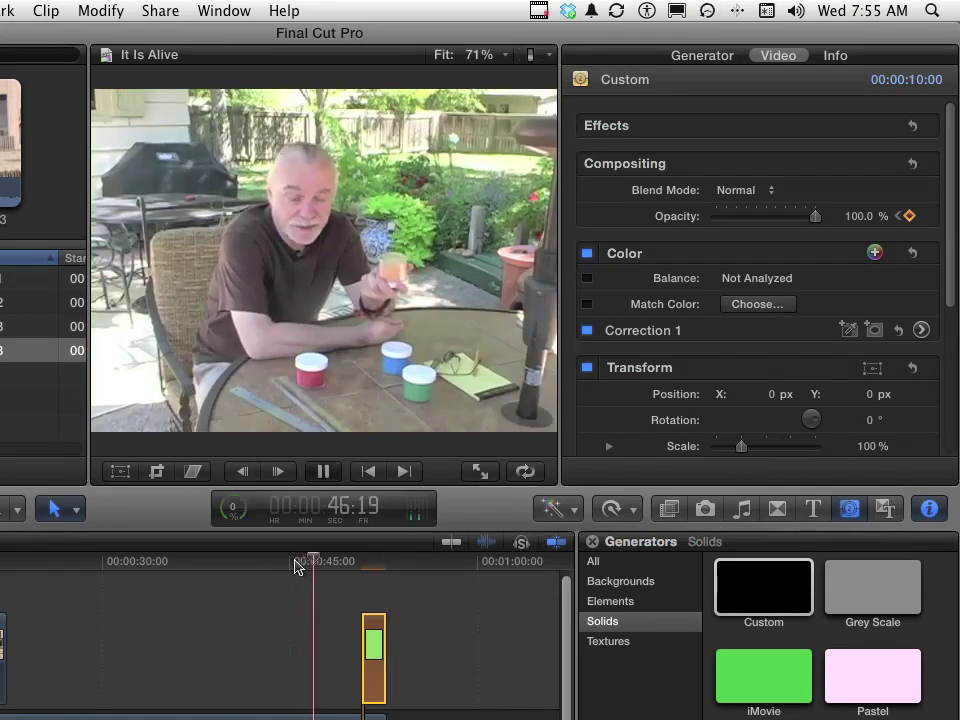